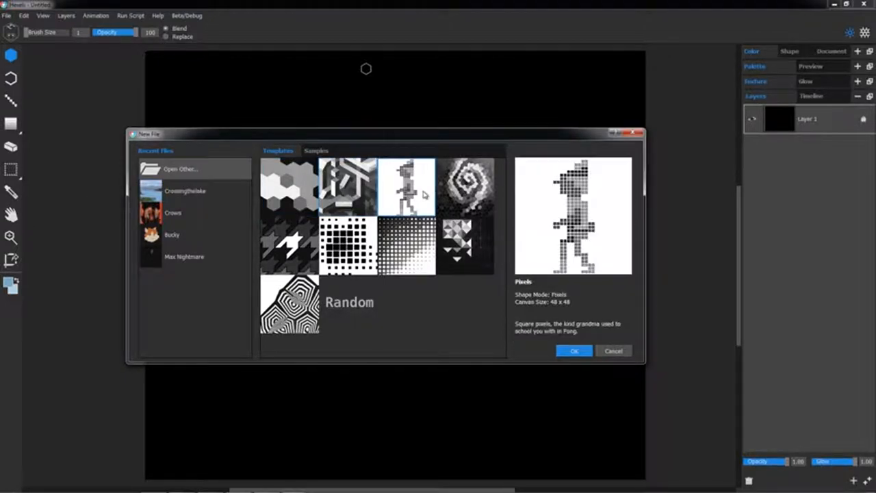
Browse the Crows recent file and the Samples, then start with an empty untitled canvas
click(230, 219)
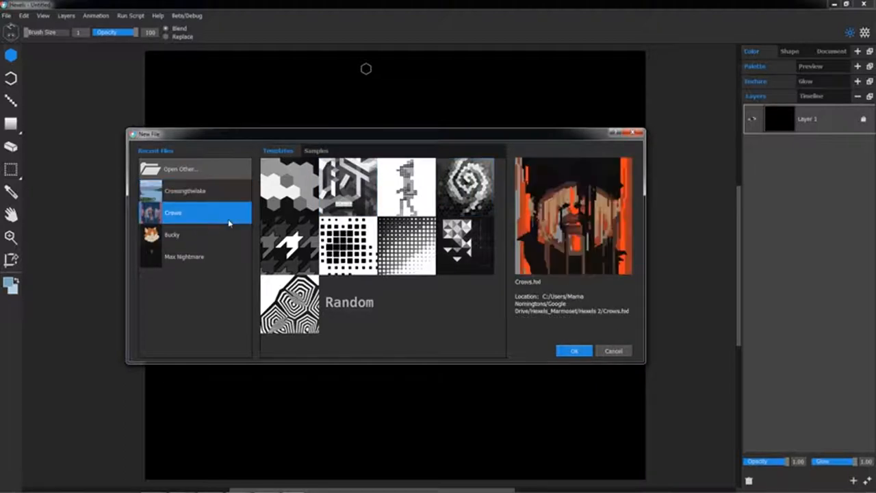
click(316, 150)
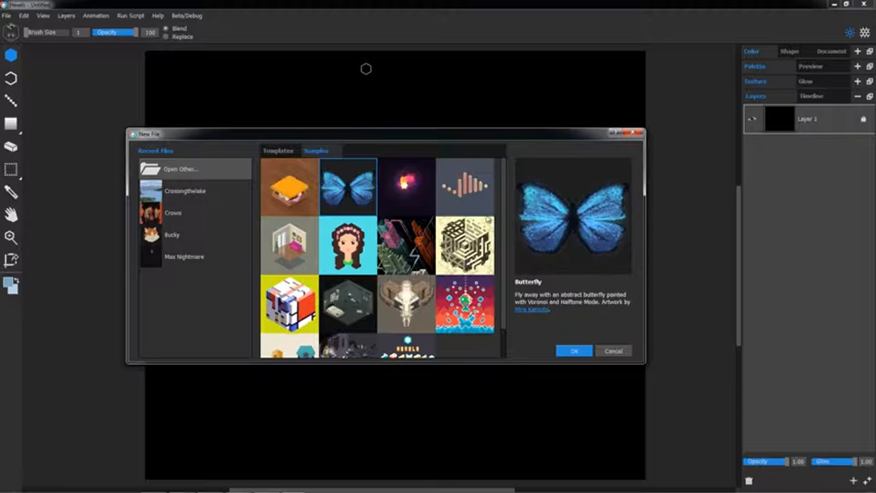
click(574, 350)
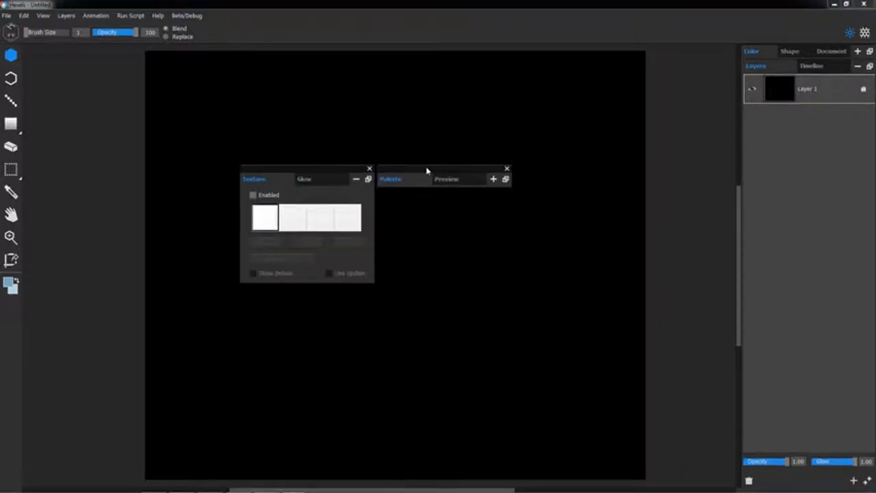
Float the panels, combine their tabs, redock them above Layers with Palette and Preview as separate panels
click(397, 176)
drag(404, 177, 321, 179)
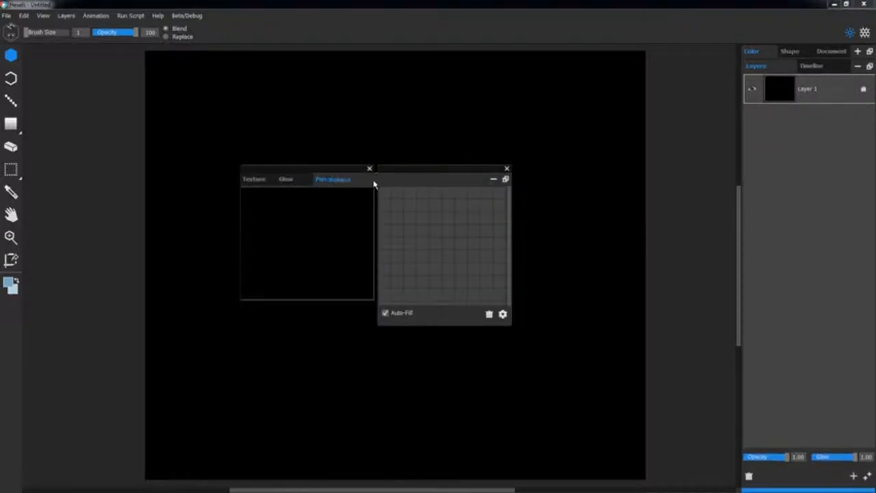
drag(410, 183, 349, 179)
click(367, 179)
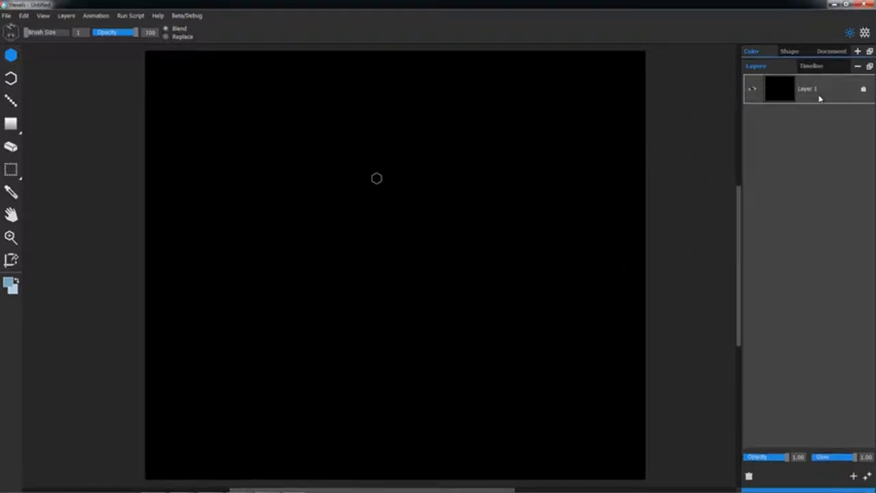
drag(839, 68, 817, 215)
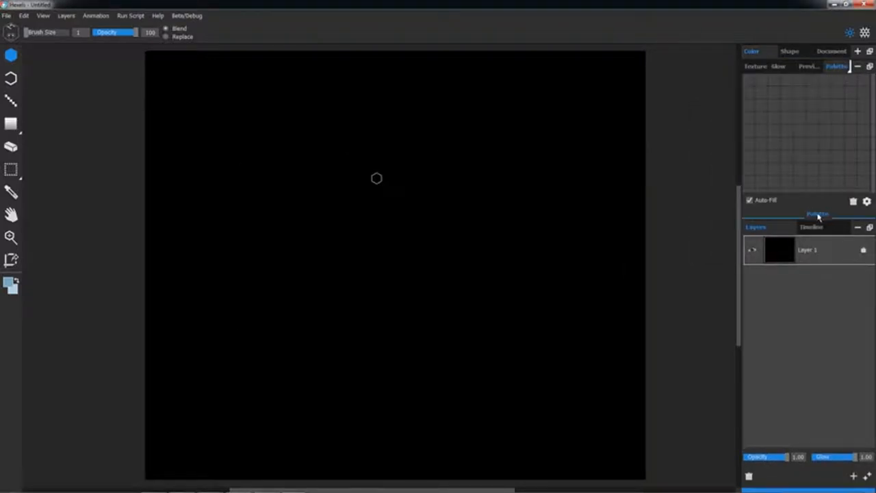
drag(824, 66, 811, 255)
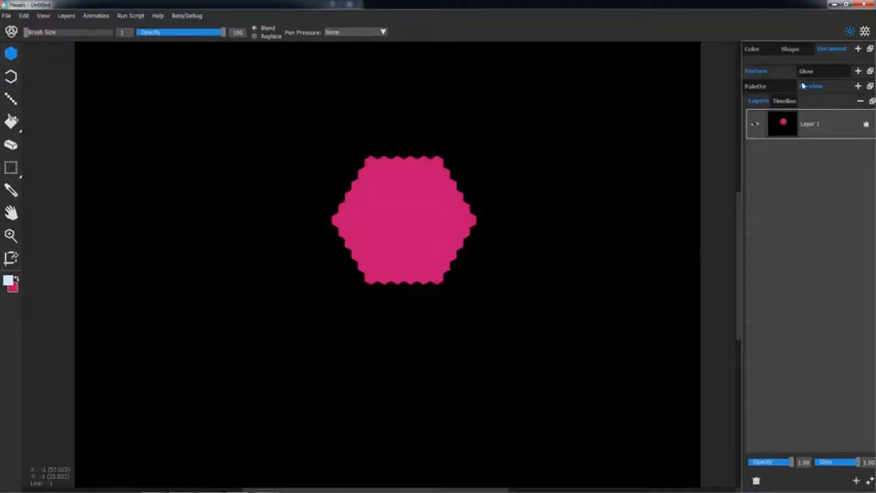
Show the hex grid and shade the pink hexagon darker with a top-to-bottom gradient fill
click(865, 32)
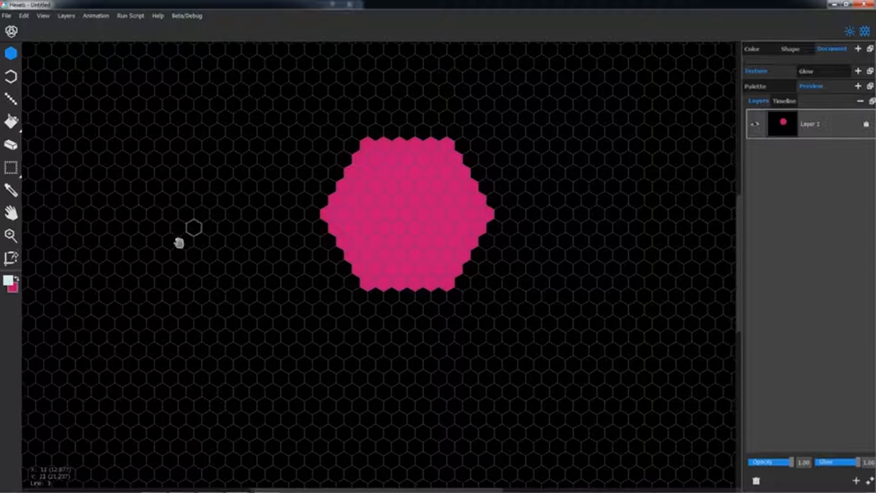
scroll(192, 233, up, 2)
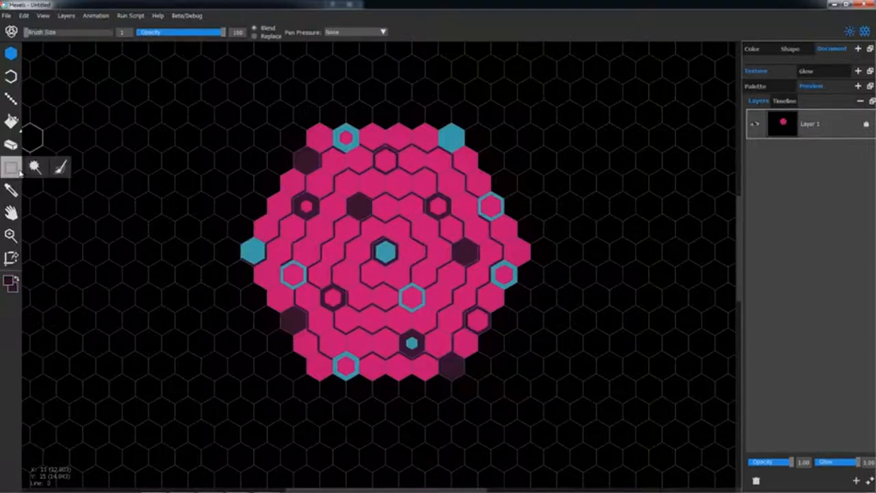
click(12, 168)
drag(370, 199, 387, 219)
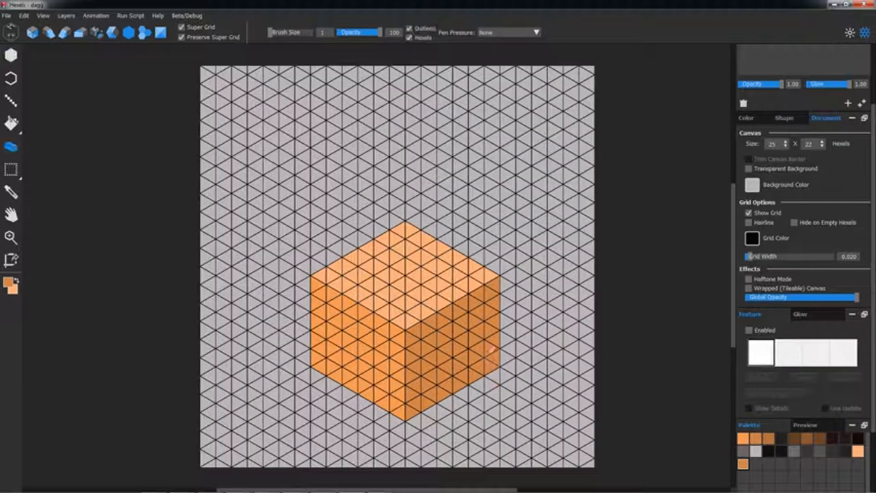
Switch to whole-shape painting, show the Super Grid and use a coarser triangle grid
click(128, 33)
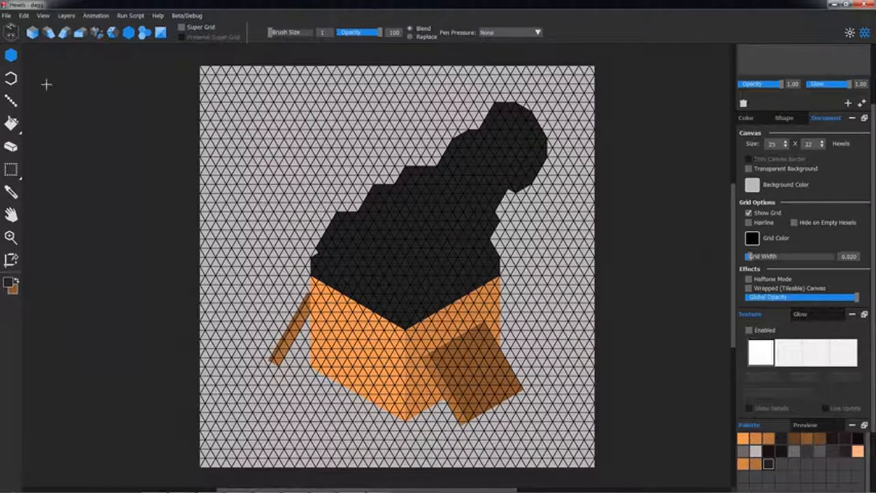
click(190, 29)
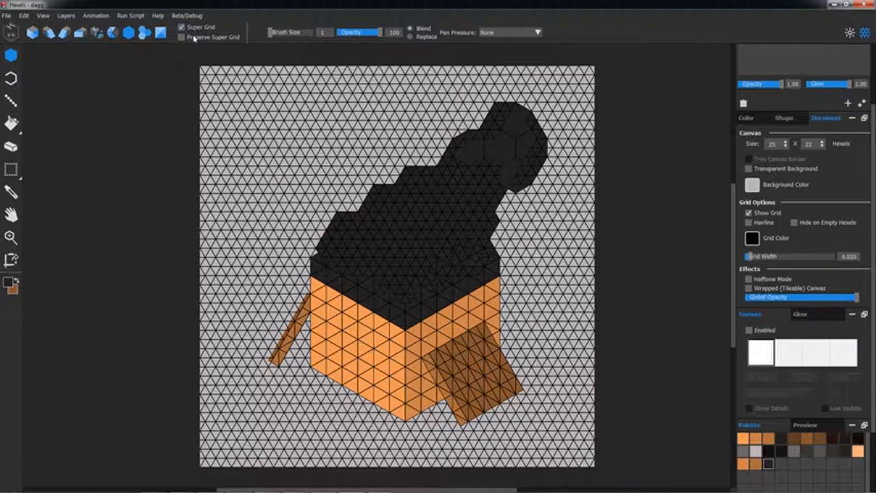
click(32, 33)
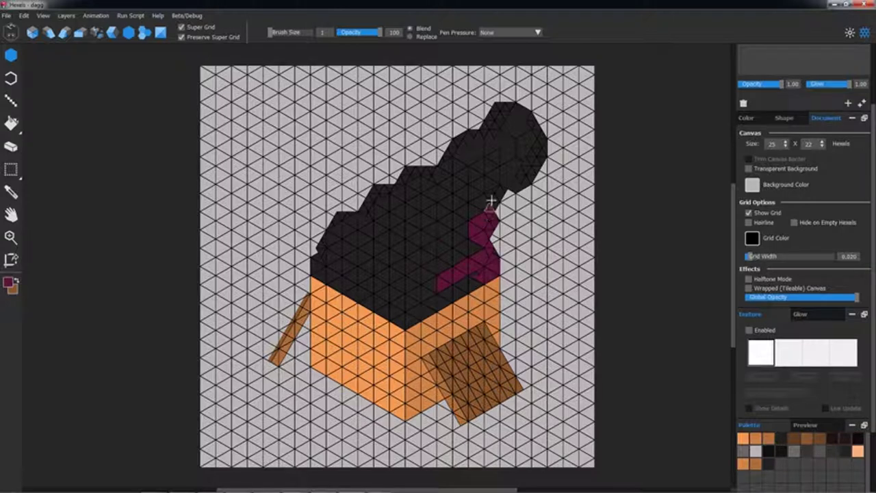
Repaint the shape's top in a picked maroon and run the Subdivide Trixels script
mouse_move(492, 201)
mouse_down()
mouse_move(531, 164)
mouse_move(521, 117)
mouse_move(472, 137)
mouse_move(482, 256)
mouse_move(397, 308)
mouse_move(328, 260)
mouse_move(446, 168)
mouse_up()
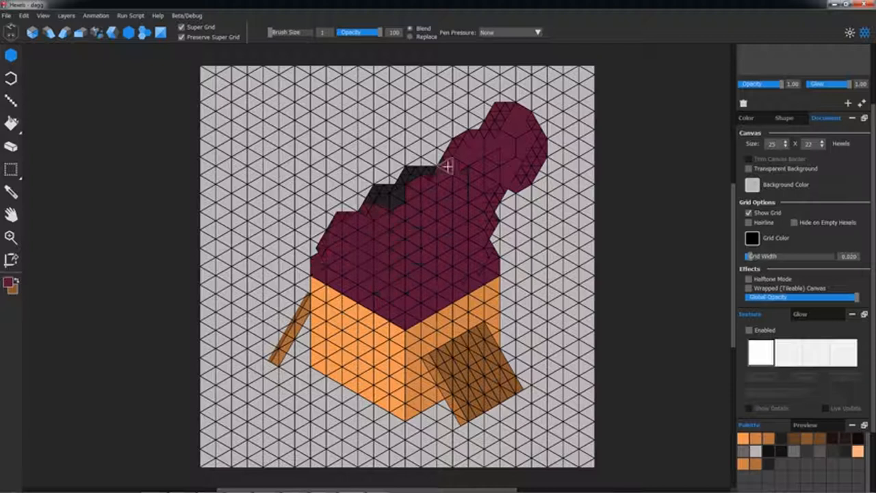
double_click(781, 463)
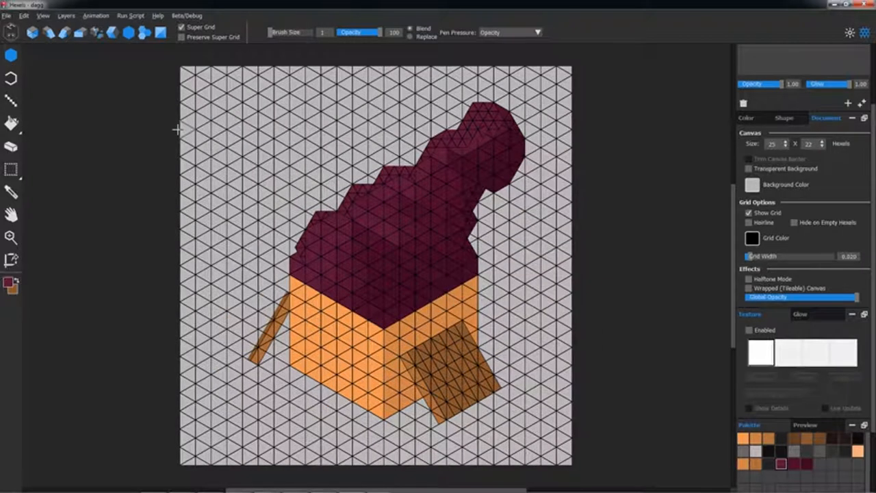
click(131, 15)
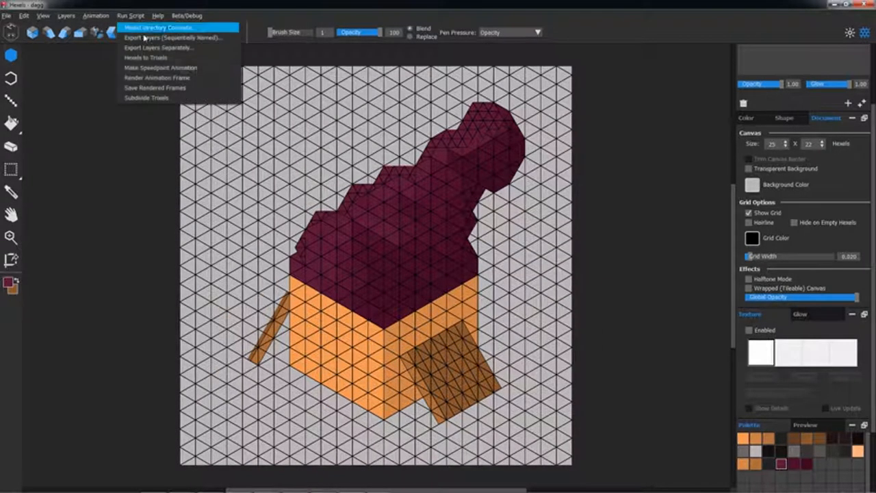
click(157, 98)
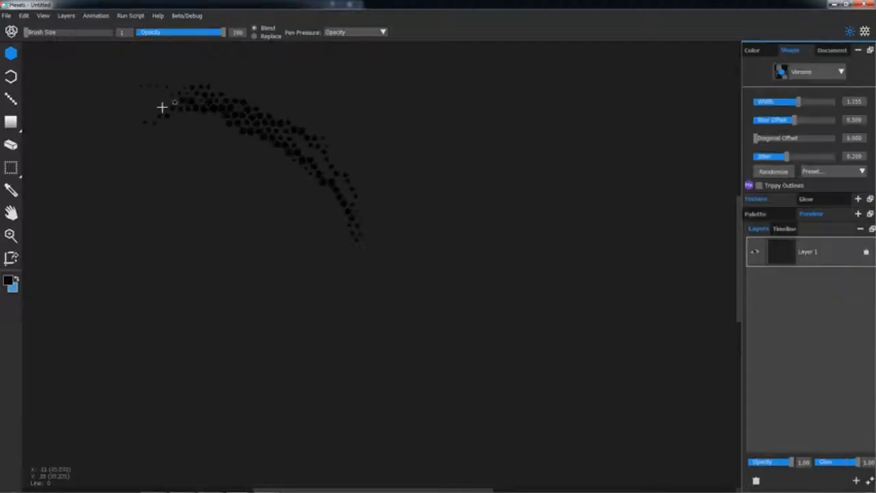
Switch back to the brush and keep Pen Pressure controlling Opacity
key(b)
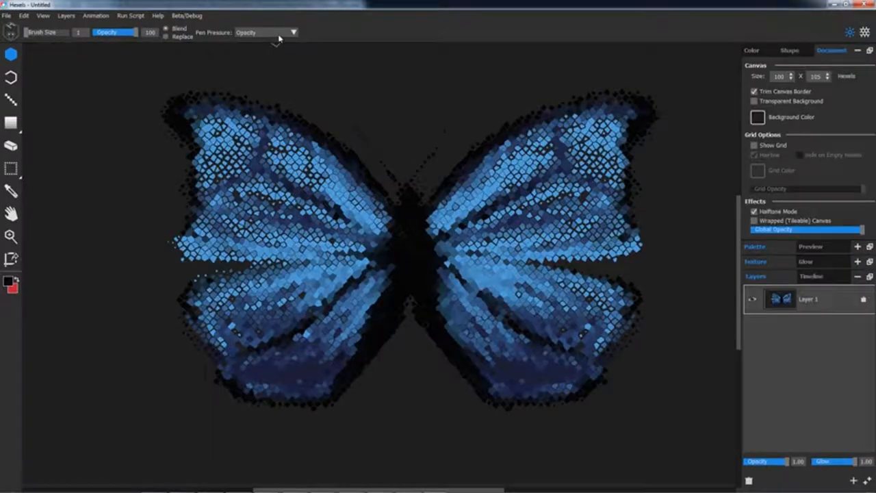
click(282, 33)
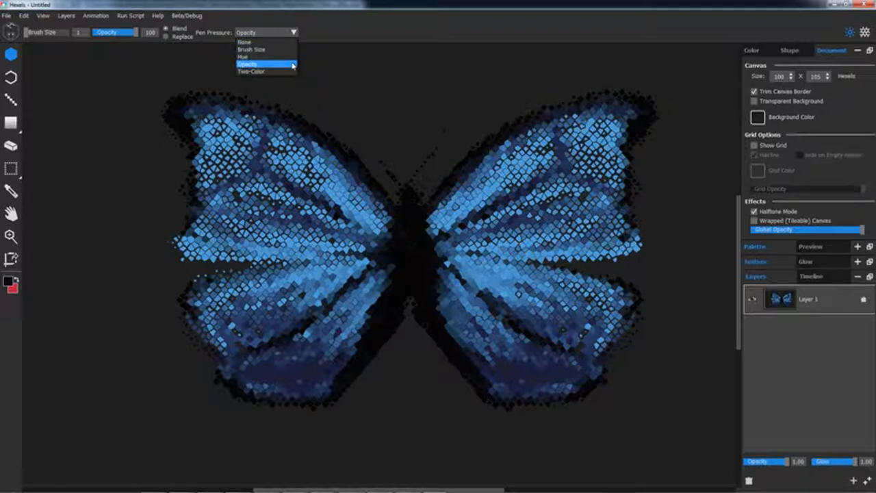
click(293, 64)
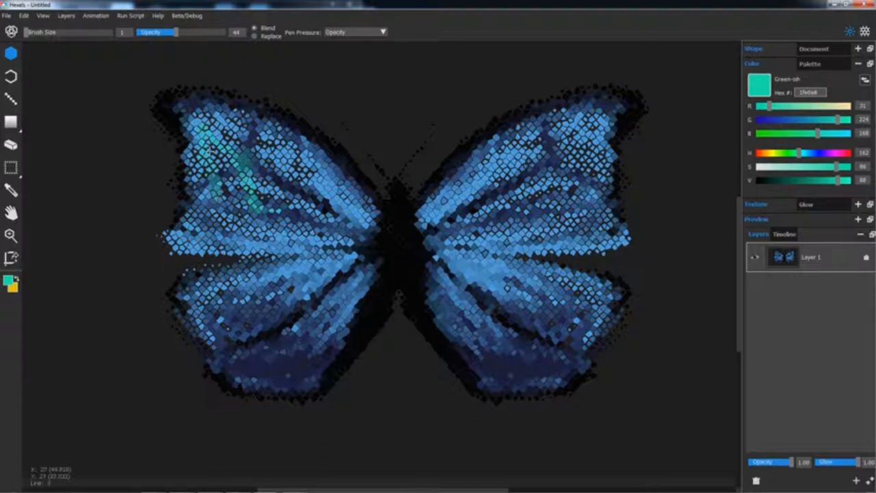
Brush teal highlights over the butterfly's upper wings and light teal along the middle bands
mouse_move(211, 147)
mouse_down()
mouse_move(199, 178)
mouse_move(233, 130)
mouse_move(247, 127)
mouse_move(216, 127)
mouse_up()
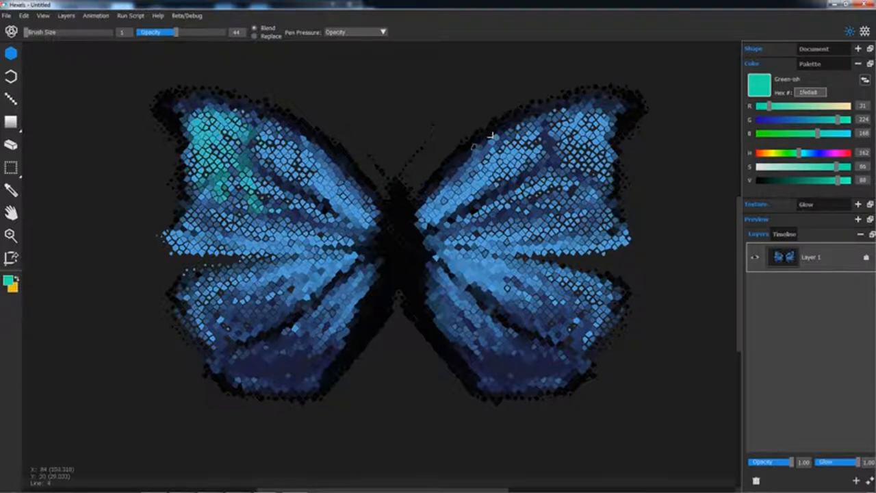
click(810, 63)
click(754, 63)
mouse_move(493, 147)
mouse_down()
mouse_move(558, 126)
mouse_move(610, 130)
mouse_move(469, 178)
mouse_up()
mouse_move(319, 199)
mouse_down()
mouse_move(342, 192)
mouse_move(253, 125)
mouse_up()
mouse_move(228, 260)
mouse_down()
mouse_move(219, 254)
mouse_move(274, 254)
mouse_up()
drag(206, 243, 322, 257)
drag(506, 250, 582, 257)
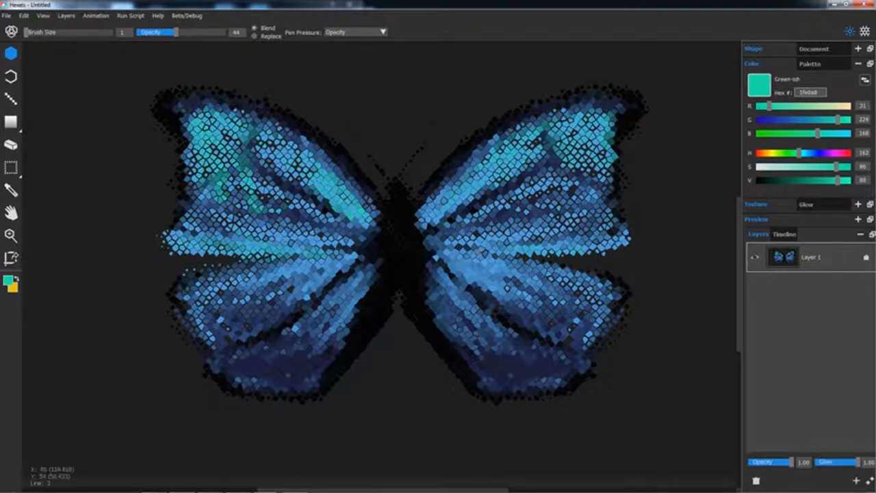
drag(480, 252, 599, 243)
Sample the wing blue, save teal and blue to the palette and extend it into a graded swatch column
key(alt)
click(239, 188)
drag(205, 179, 267, 167)
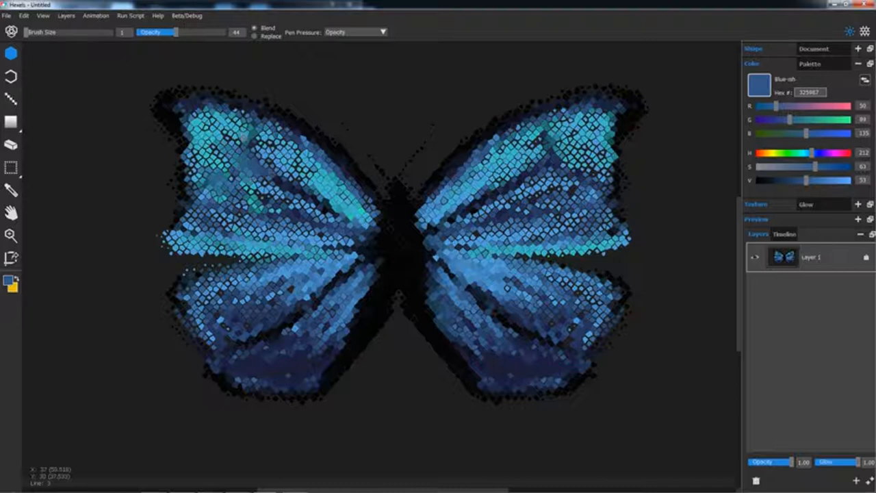
click(810, 63)
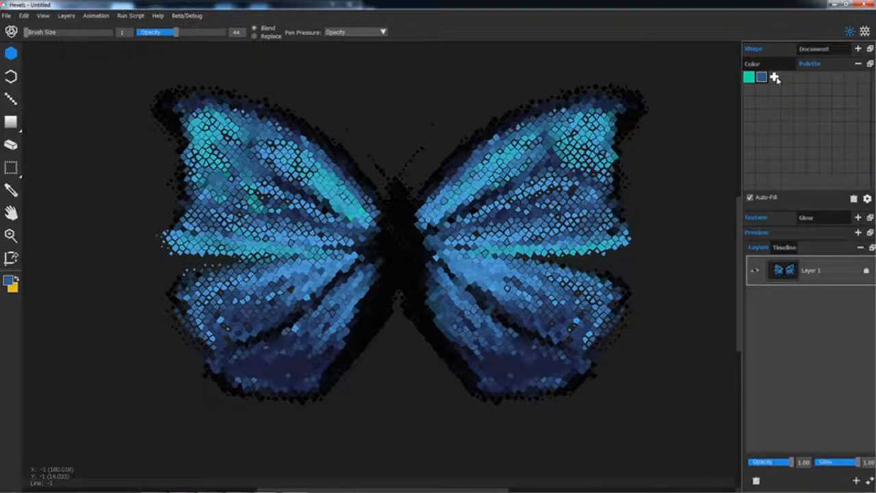
mouse_move(762, 77)
mouse_down()
mouse_move(757, 123)
mouse_move(864, 128)
mouse_move(751, 128)
mouse_up()
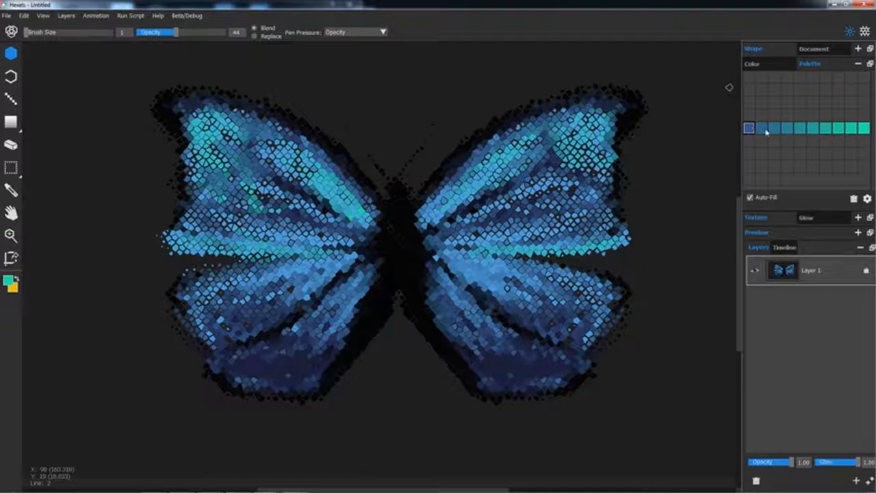
drag(814, 129, 751, 179)
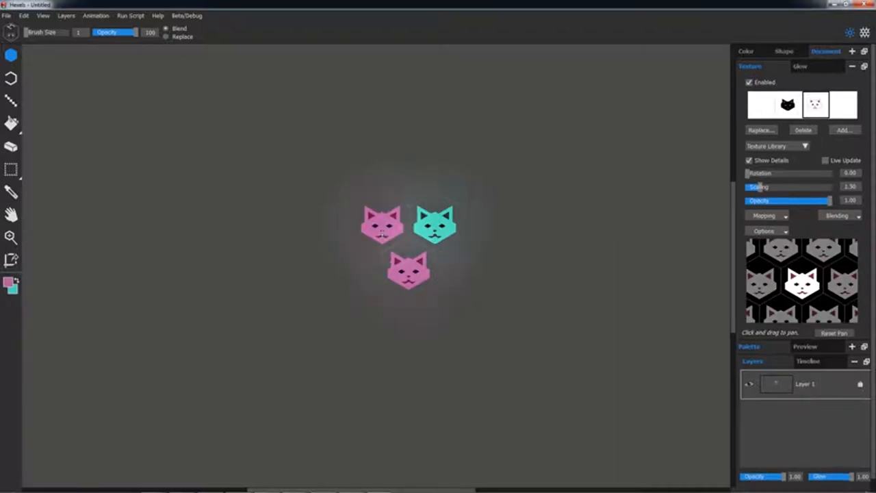
Stamp cat tiles into a triangle, swapping between teal and pink with X
click(356, 271)
click(331, 226)
click(356, 178)
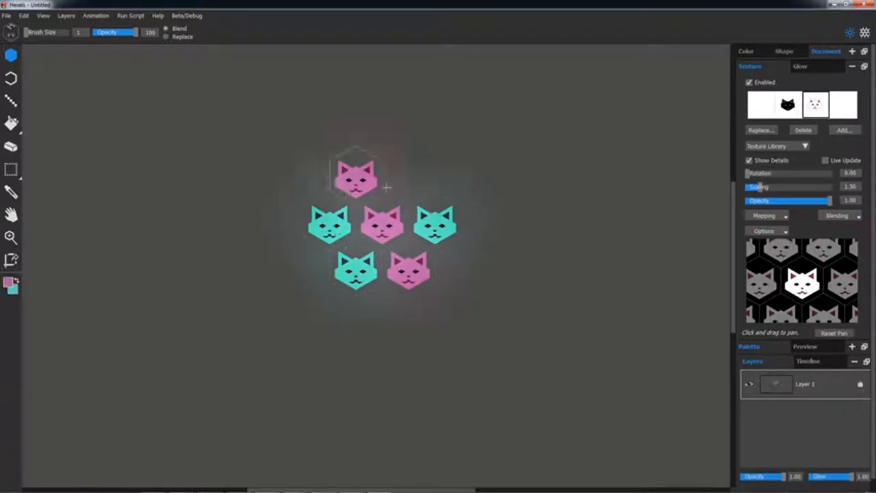
click(409, 179)
key(x)
click(356, 271)
click(409, 178)
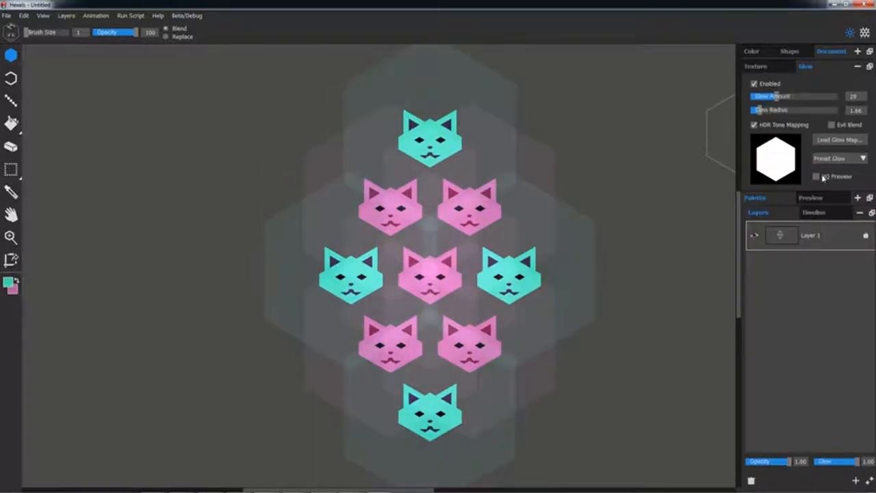
Raise the Glow Amount, add the next row of cat tiles and rotate the cat texture
mouse_move(779, 97)
mouse_down()
mouse_move(757, 111)
mouse_move(806, 98)
mouse_up()
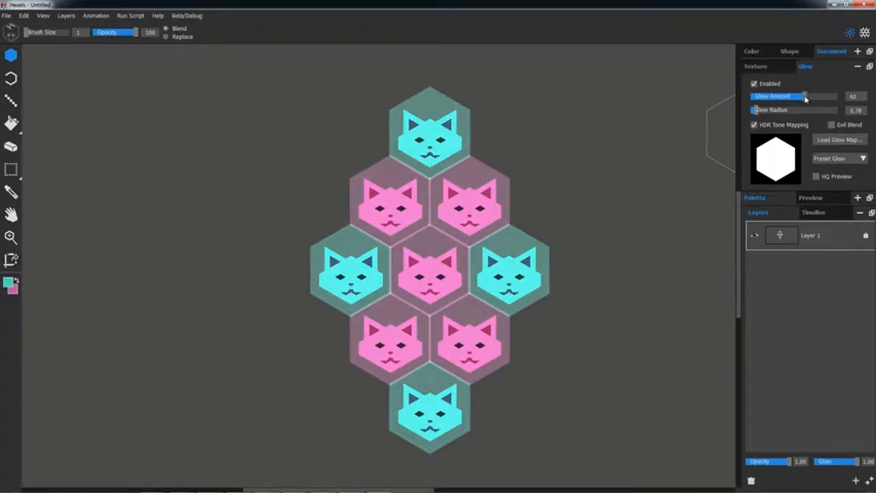
click(551, 339)
click(311, 339)
click(510, 411)
click(353, 411)
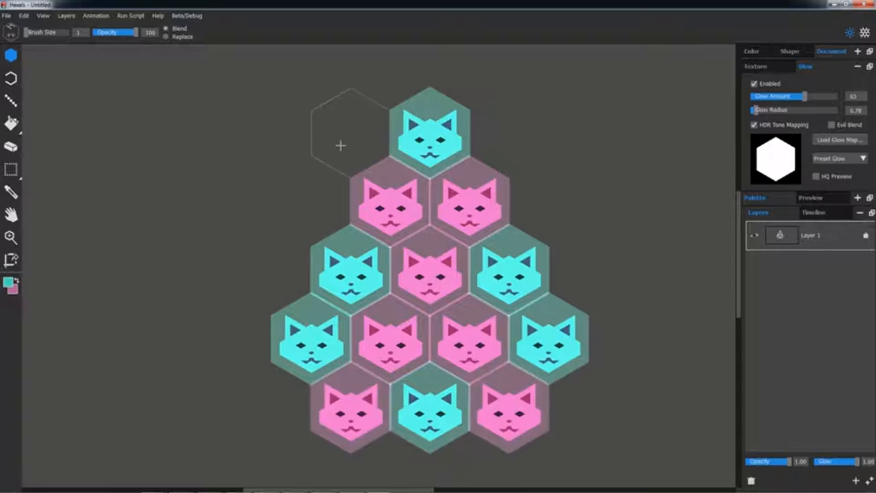
mouse_move(754, 173)
mouse_down()
mouse_move(780, 173)
mouse_move(737, 174)
mouse_up()
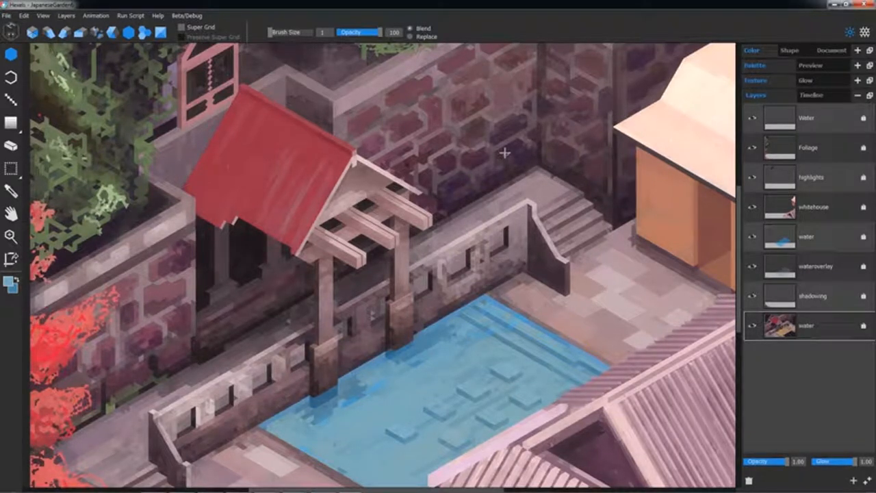
Show the timeline below the canvas with enlarged layer previews
click(820, 97)
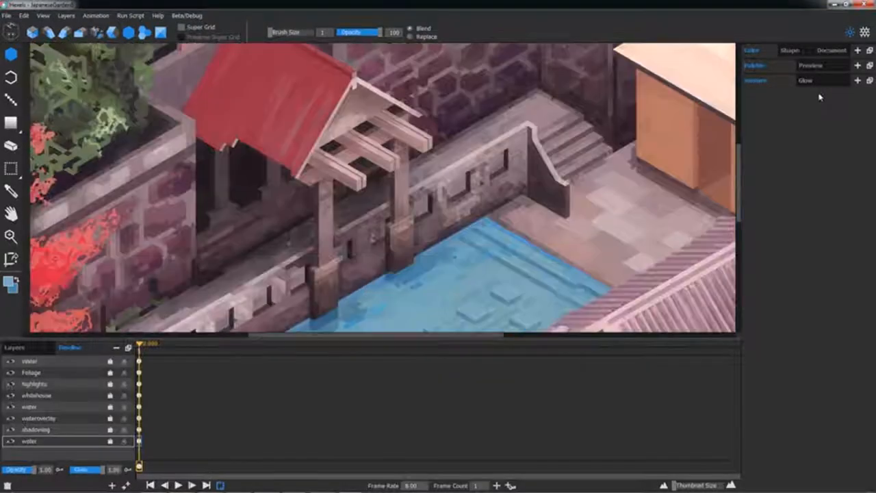
click(37, 352)
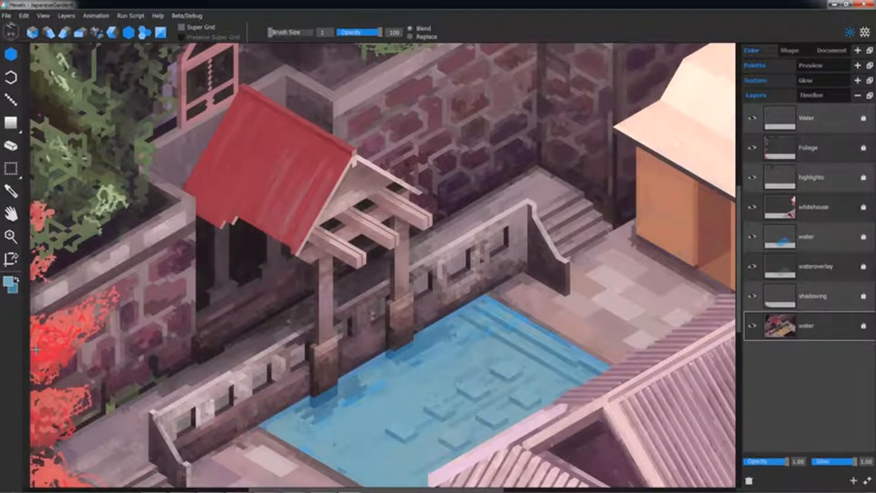
click(819, 96)
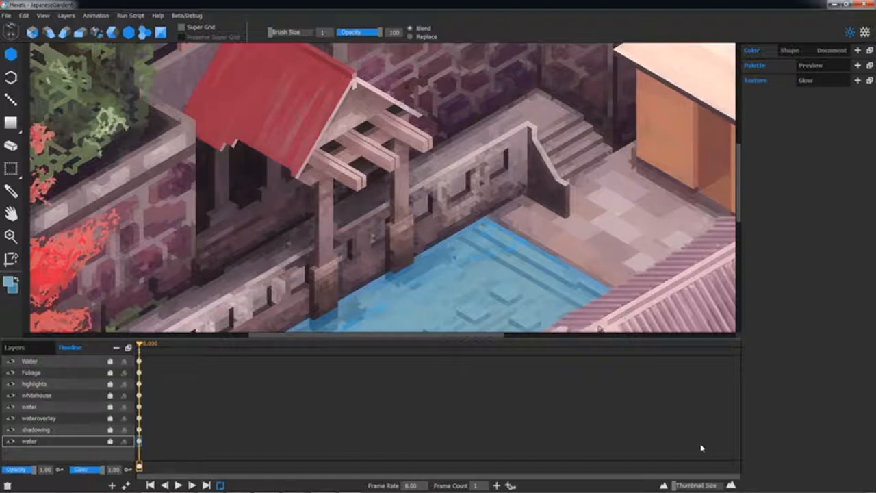
mouse_move(677, 485)
mouse_down()
mouse_move(719, 485)
mouse_move(675, 486)
mouse_up()
text(7)
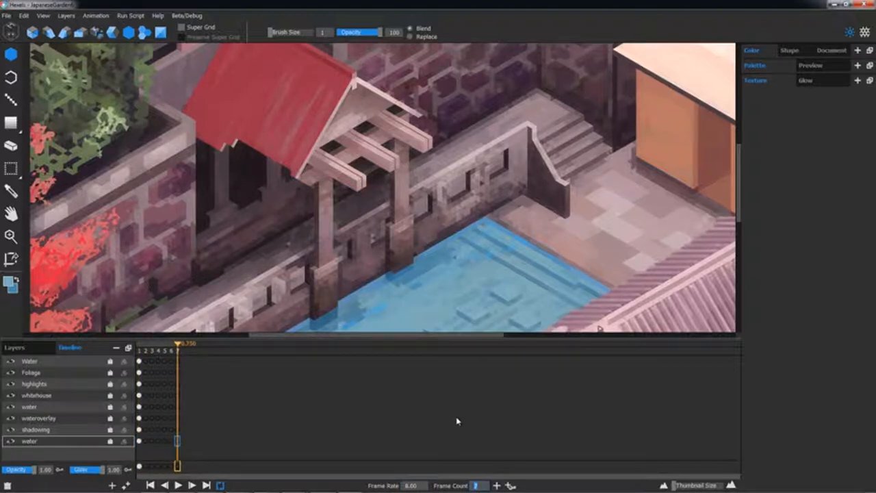
Add a seventh frame, duplicate the Water layer and jump to a later frame
click(510, 485)
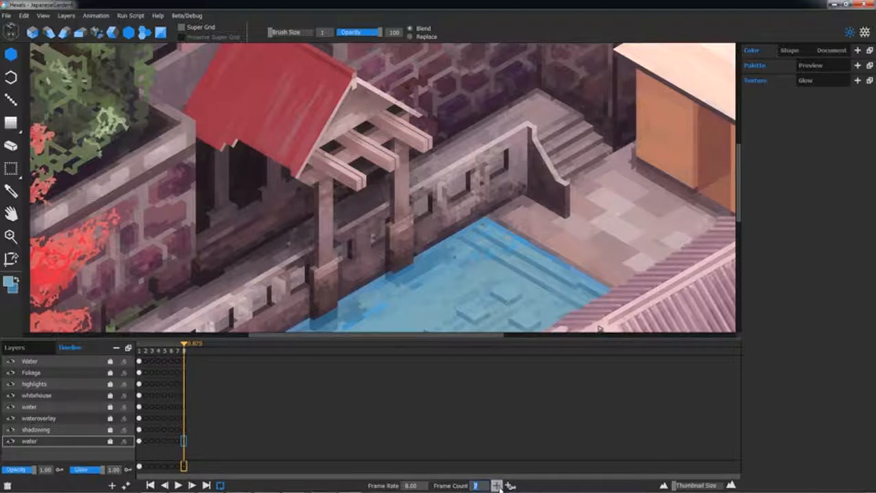
key(Left)
key(Left)
key(Left)
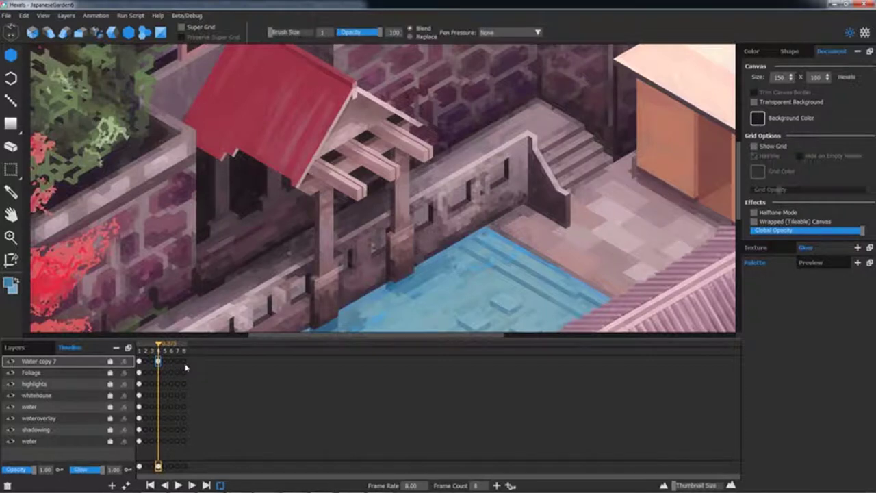
click(185, 363)
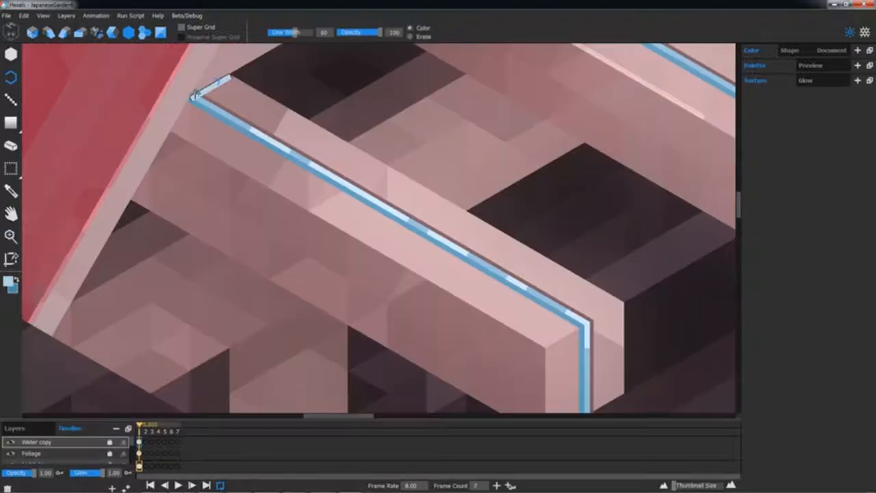
Draw the blue water stream along the beam, nudge a shard, advance a frame and pan to the pool
drag(195, 96, 373, 197)
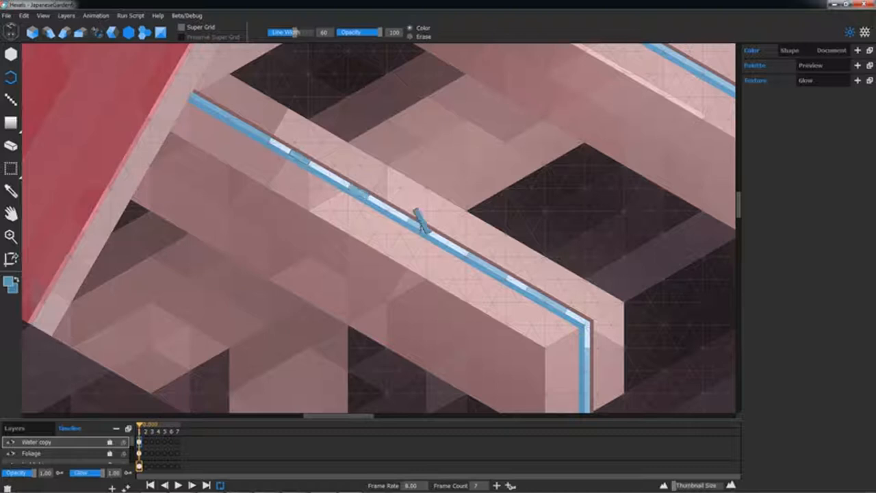
scroll(420, 225, up, 2)
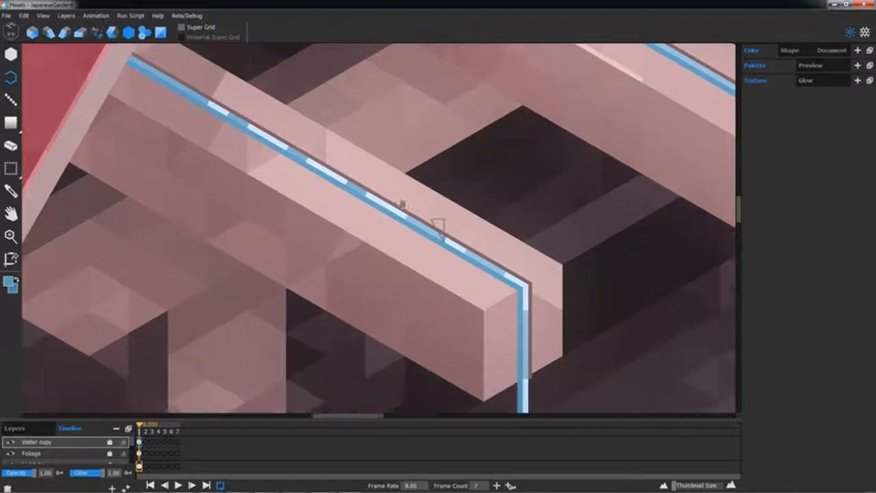
scroll(438, 226, up, 1)
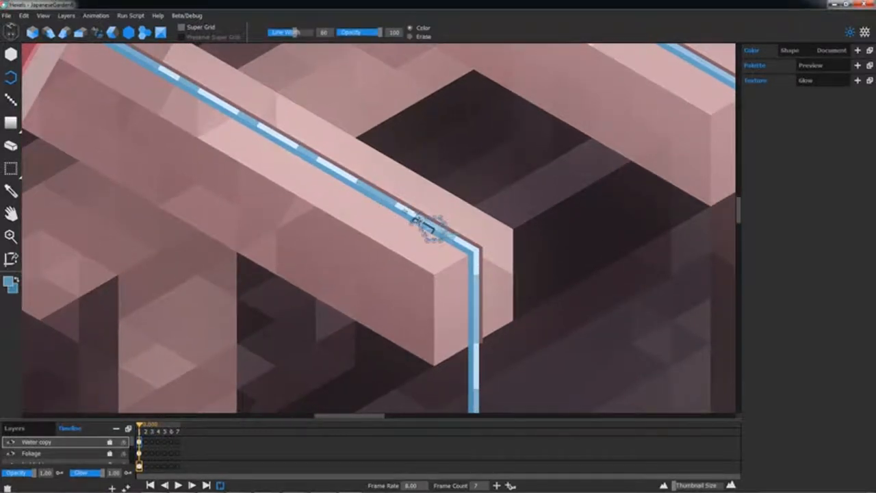
scroll(688, 363, down, 5)
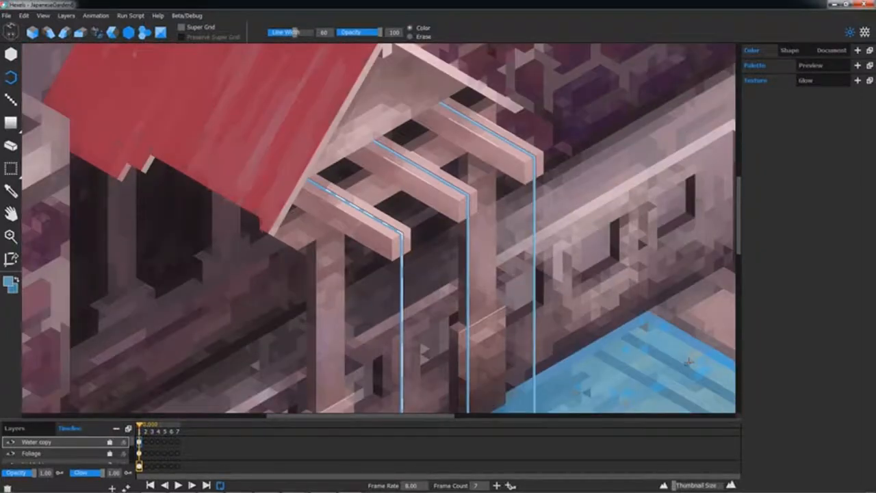
scroll(688, 363, up, 2)
scroll(688, 362, up, 2)
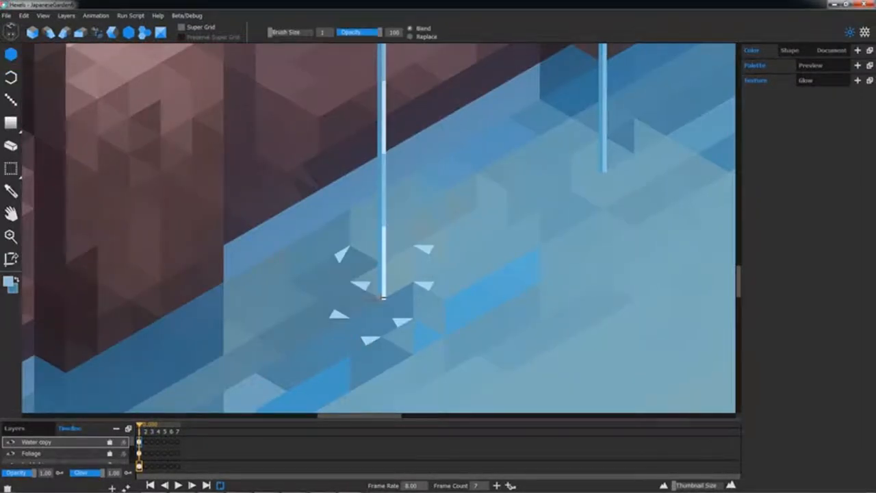
click(392, 297)
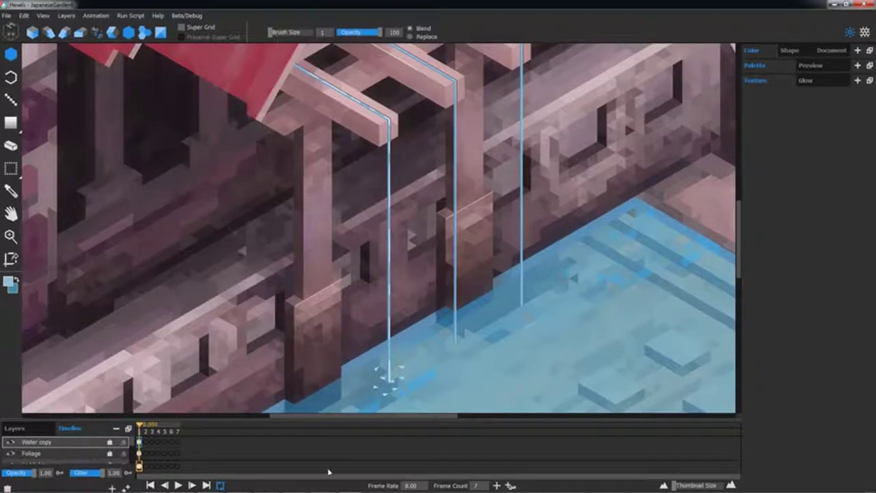
key(Right)
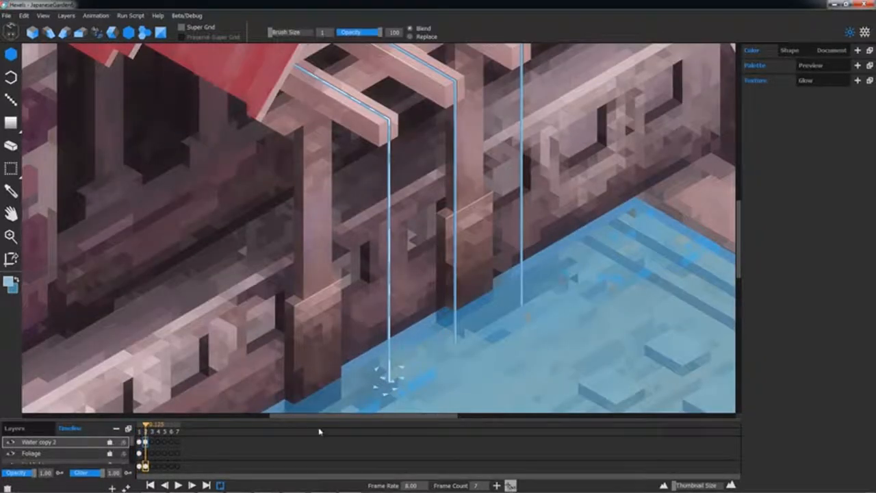
scroll(321, 205, up, 8)
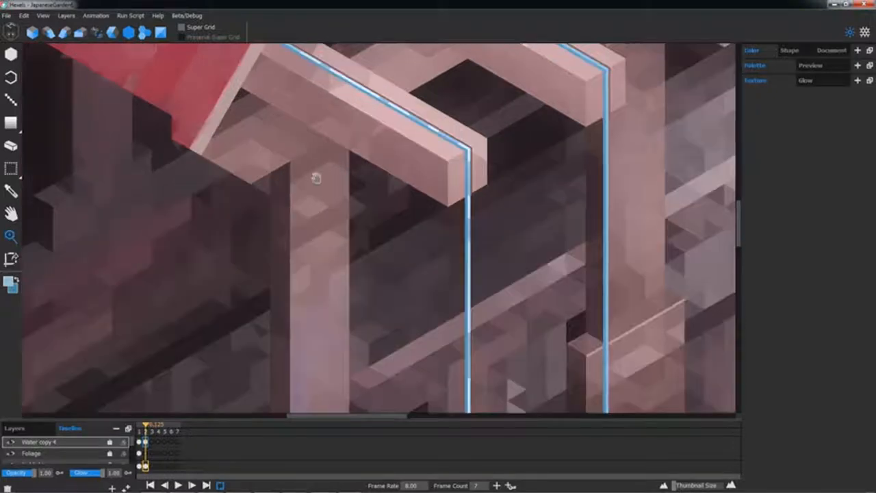
key(alt)
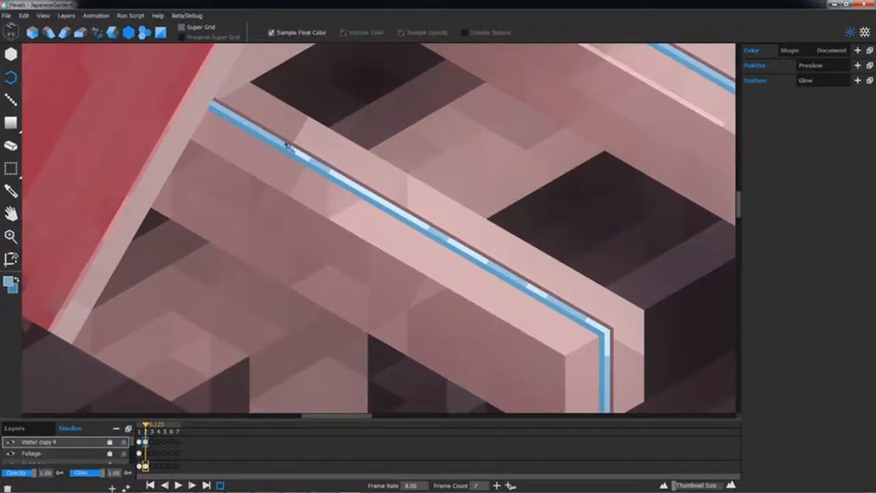
key(alt)
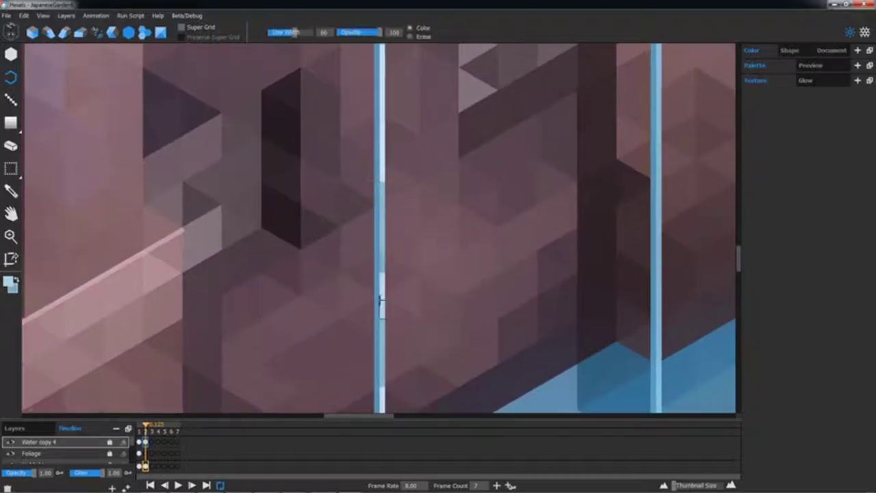
drag(385, 274, 380, 171)
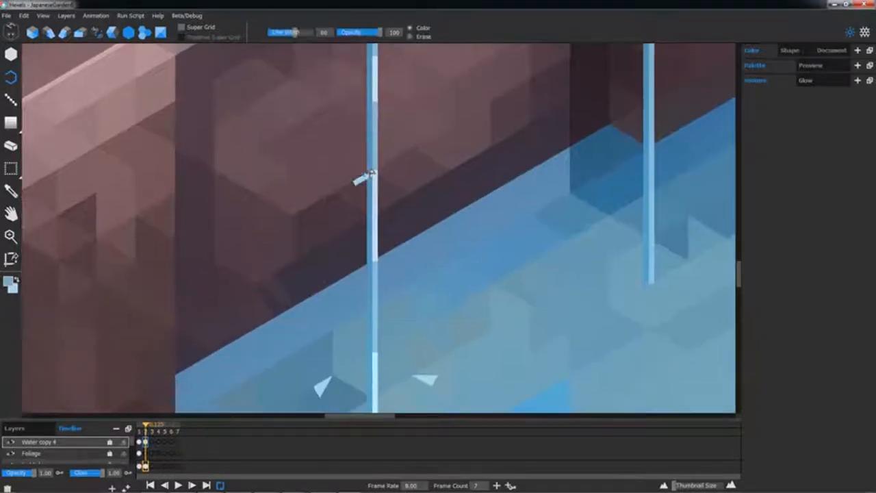
drag(377, 274, 366, 207)
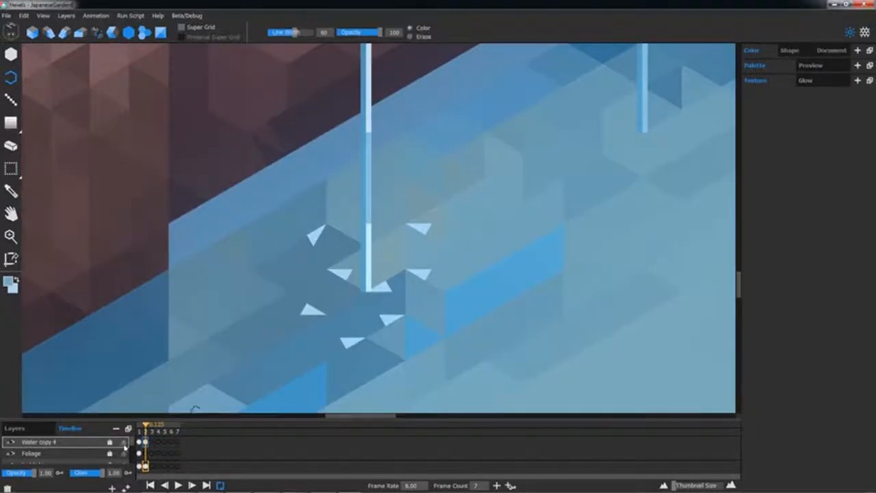
Erase the splash triangles around the stream, then undo to restore them
key(e)
drag(319, 233, 423, 255)
key(Delete)
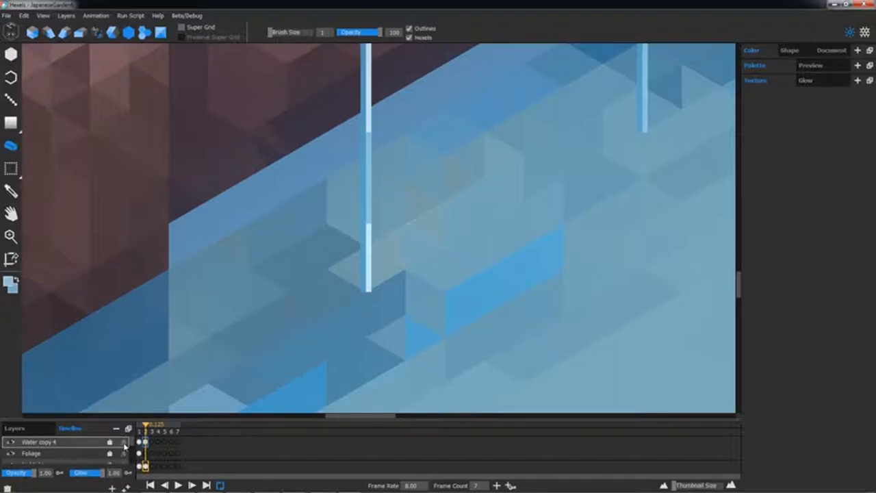
key(ctrl+z)
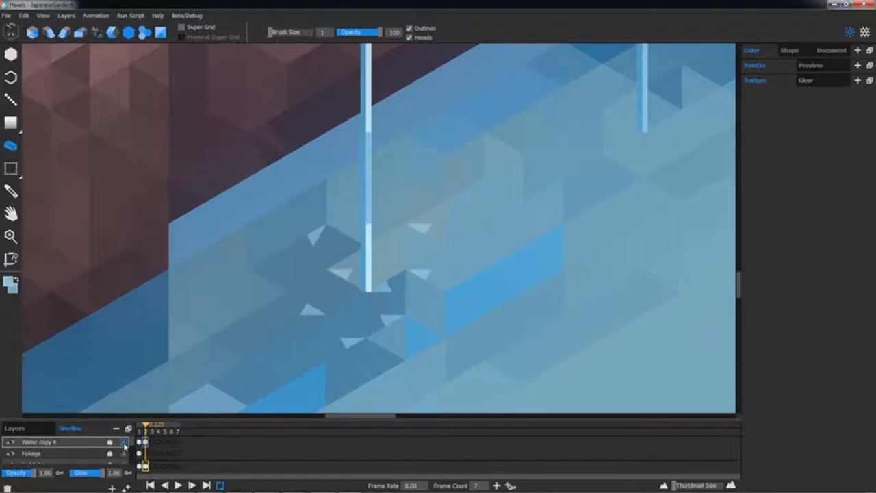
click(11, 55)
Paint white splash shards ringing the stream, undo extras and check onion-skin copies
click(350, 241)
click(354, 304)
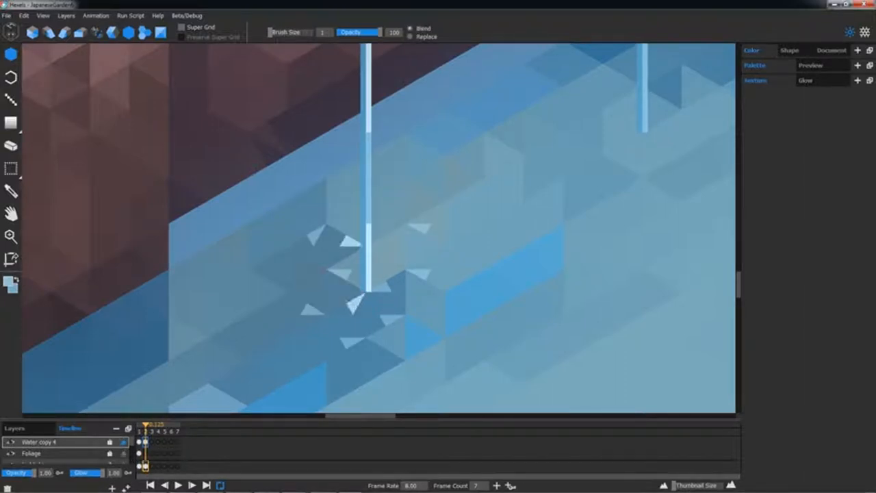
click(316, 281)
click(297, 259)
click(398, 259)
click(411, 235)
click(373, 324)
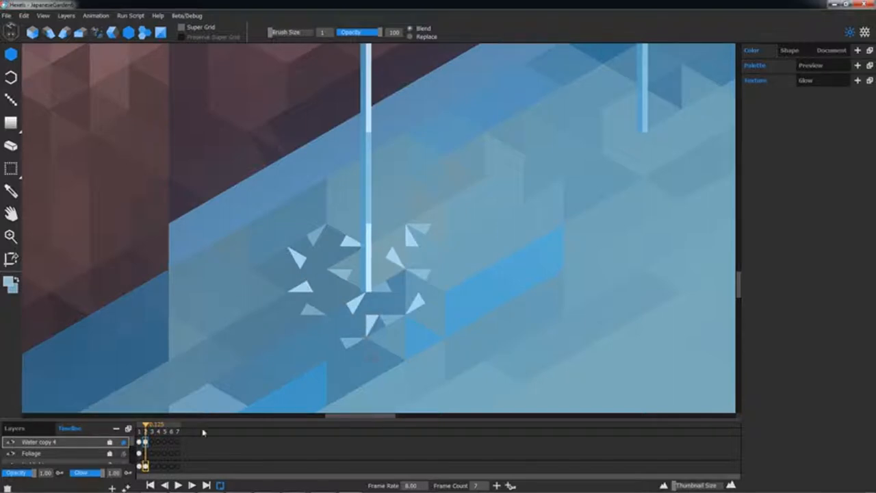
key(ctrl+z)
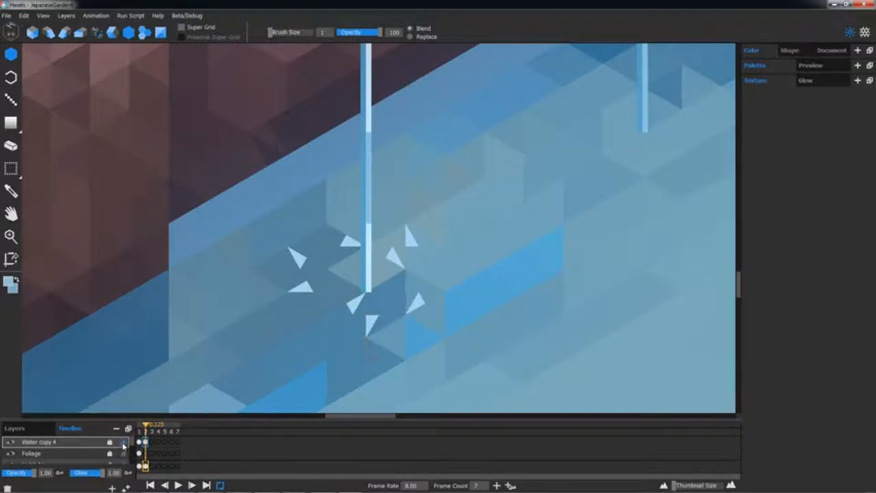
click(124, 445)
click(123, 444)
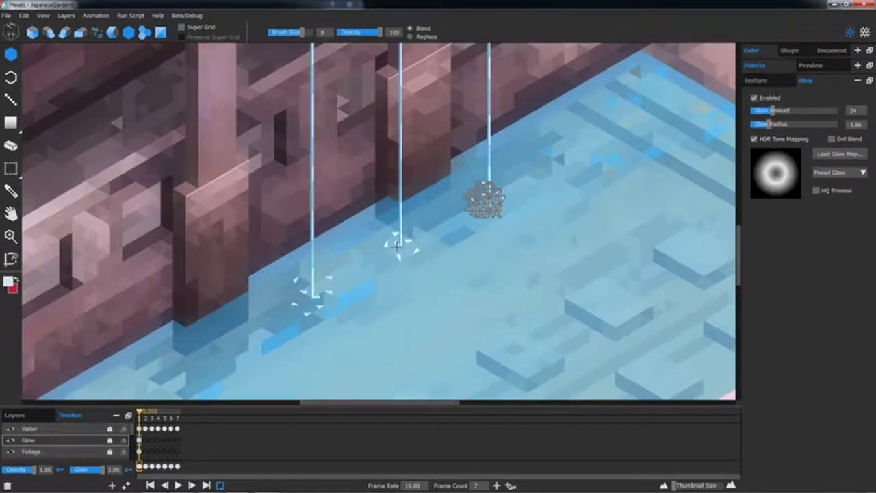
Paint a white glow stroke across the pool and keyframe its Opacity down to 0.00
drag(486, 198, 307, 301)
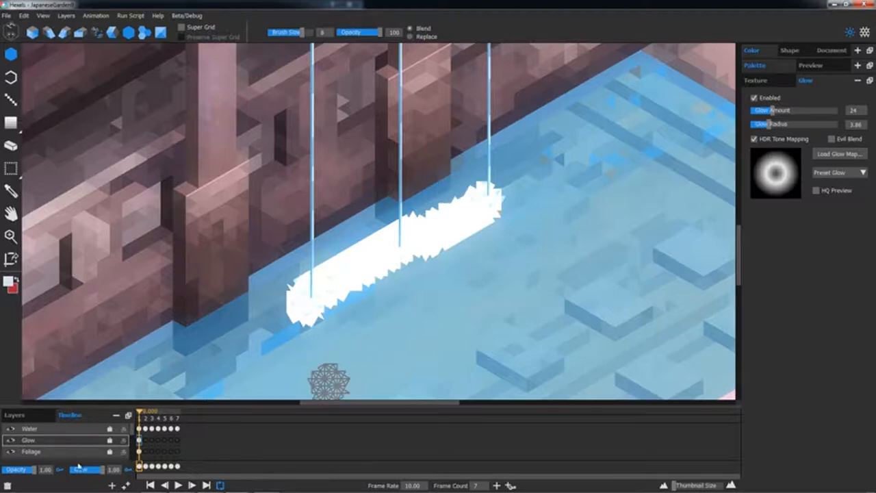
drag(36, 470, 38, 470)
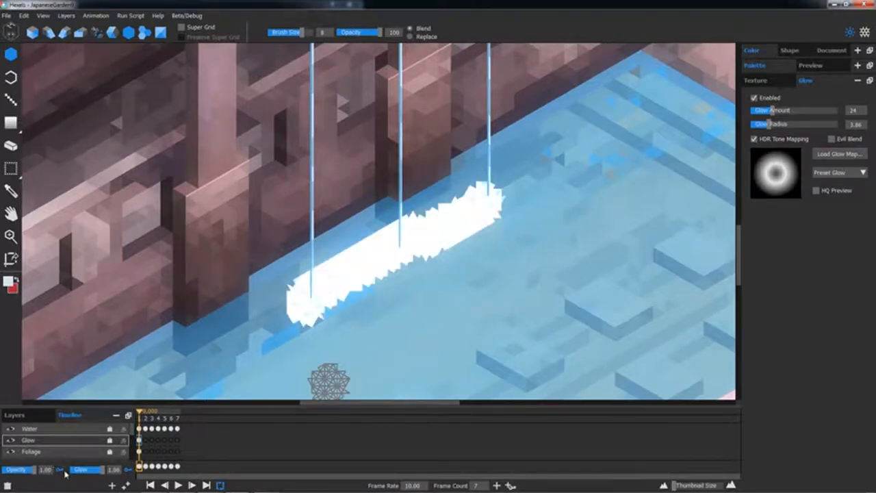
click(129, 470)
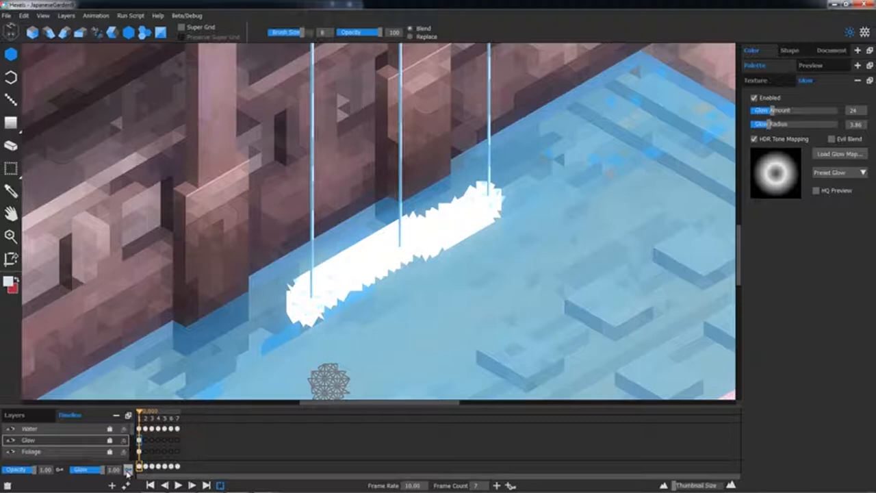
click(60, 470)
drag(38, 470, 5, 470)
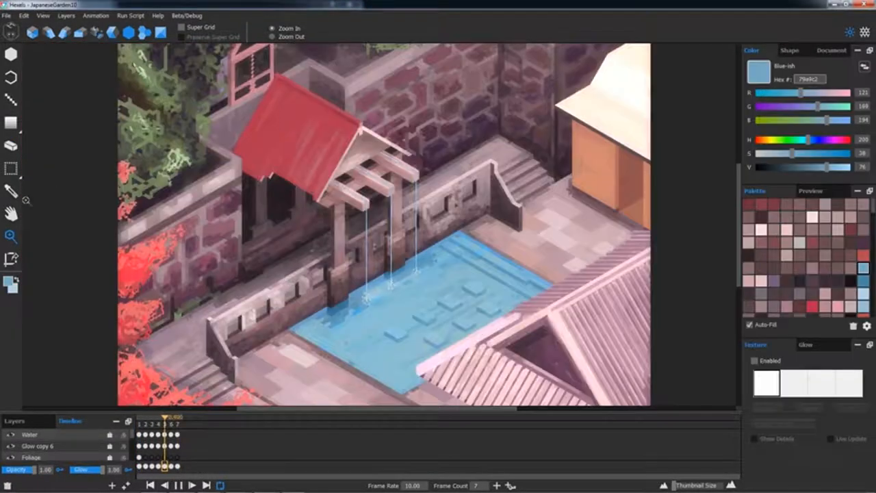
click(12, 260)
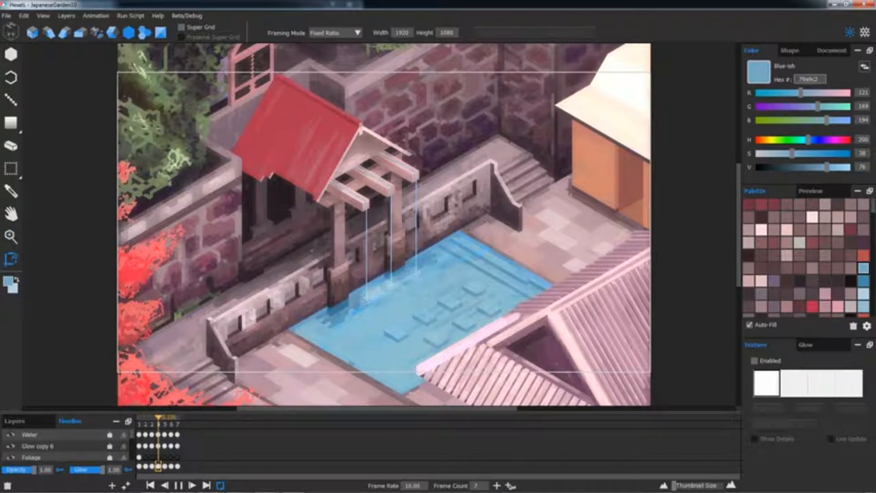
Try a free-proportion frame around the shrine and pool, then clear it
click(335, 33)
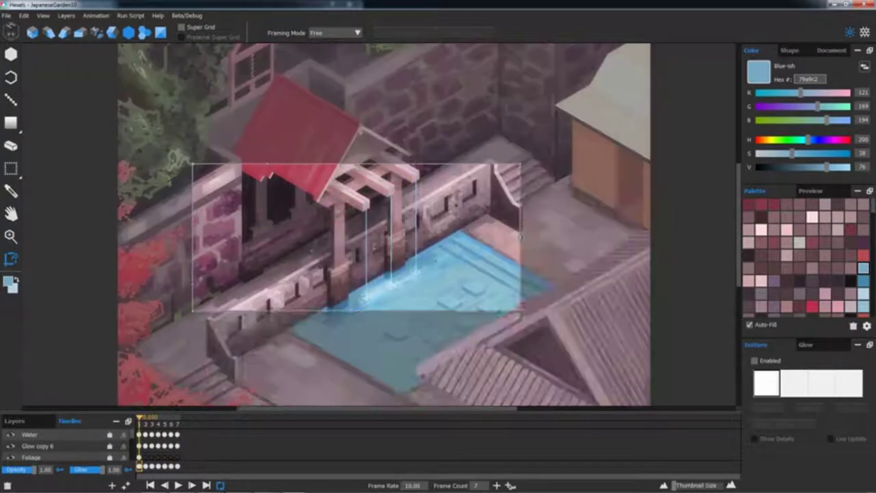
drag(208, 75, 582, 315)
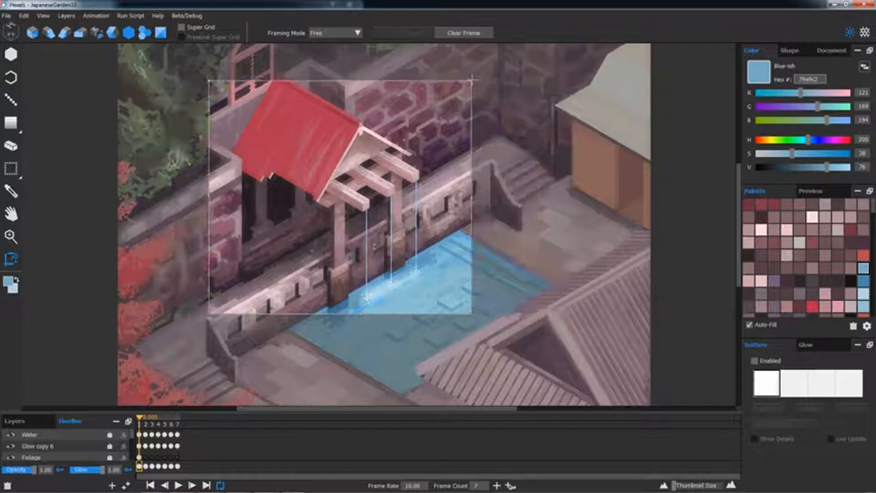
click(463, 32)
Set a Fixed Ratio 1920×1080 frame and drag it to enclose the shrine and pool
click(358, 33)
click(336, 49)
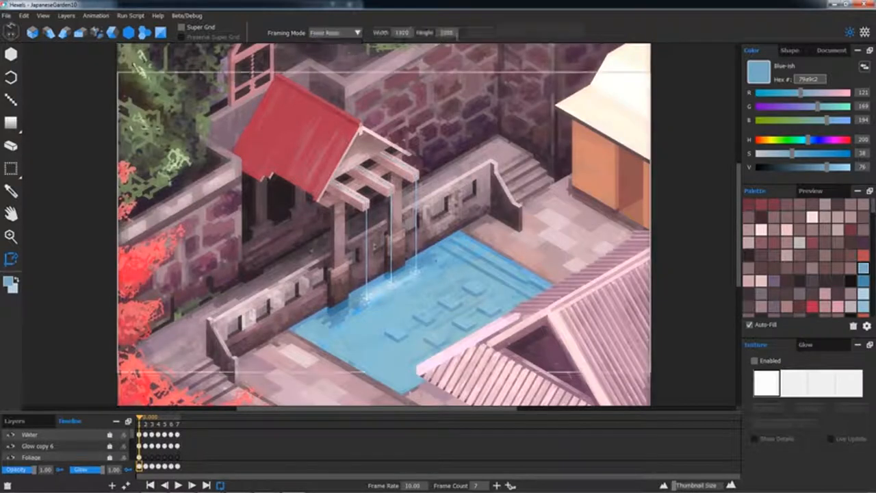
drag(133, 135, 533, 359)
drag(532, 137, 512, 140)
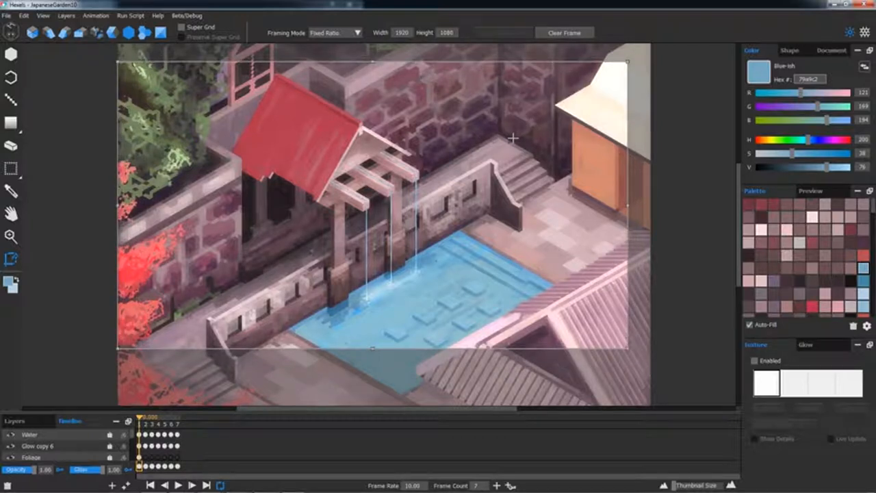
click(7, 15)
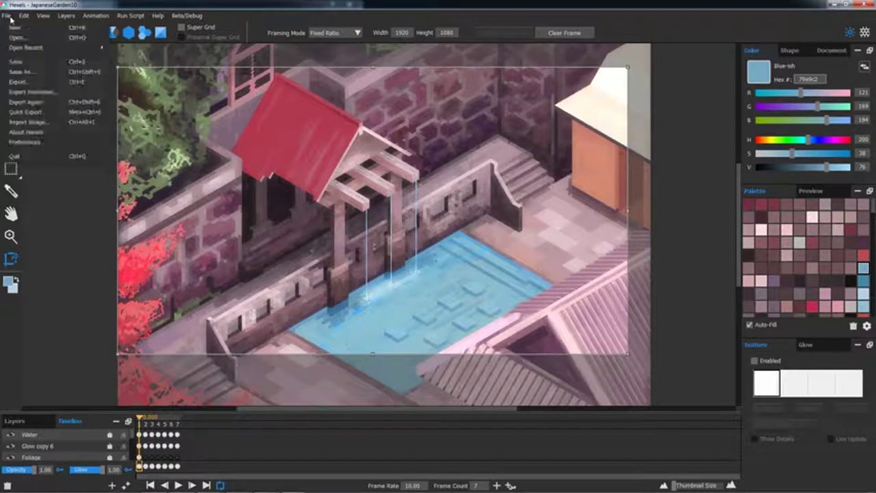
Export the animation as Animated GIF saved as JapaneseGarden.gif, reaching the 1920×1080 preview
click(41, 91)
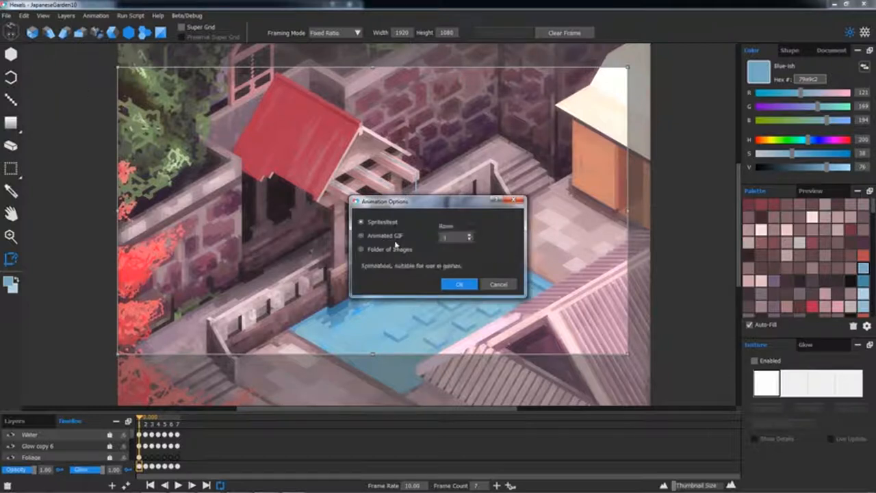
click(399, 236)
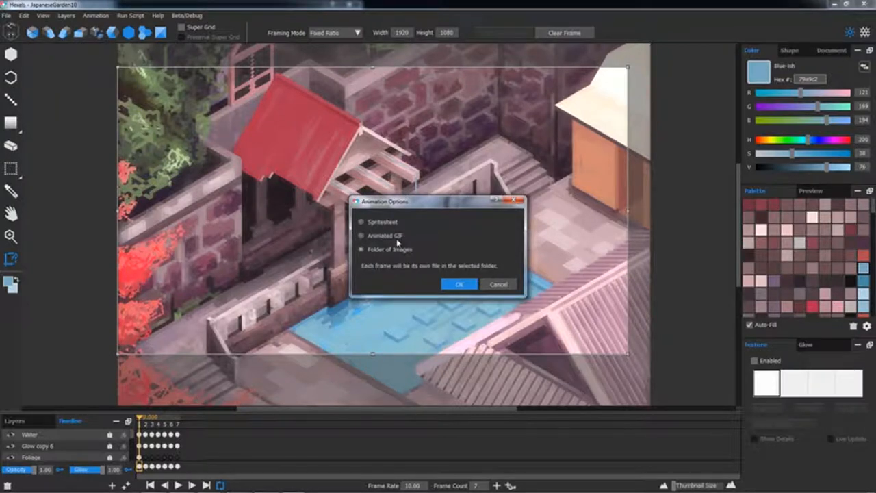
click(460, 286)
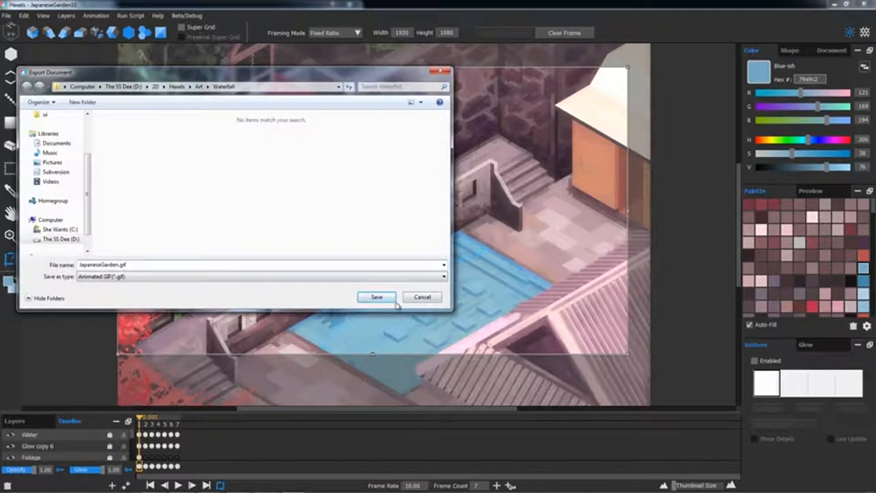
click(377, 297)
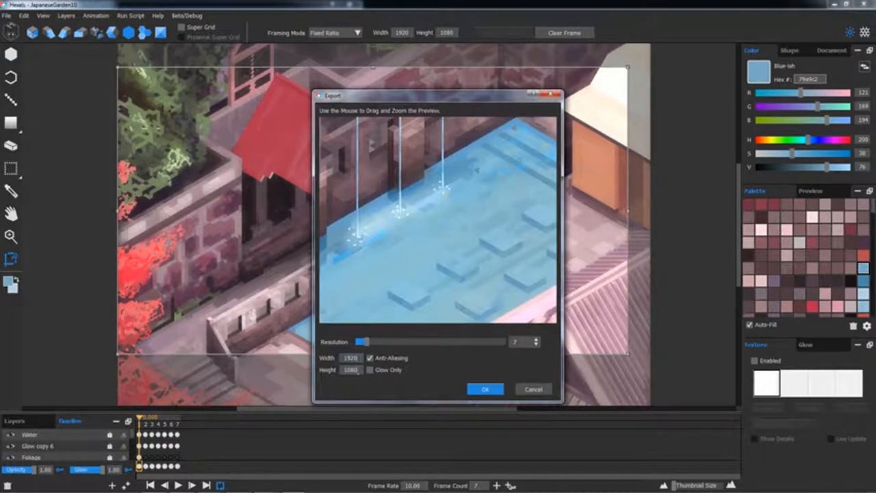